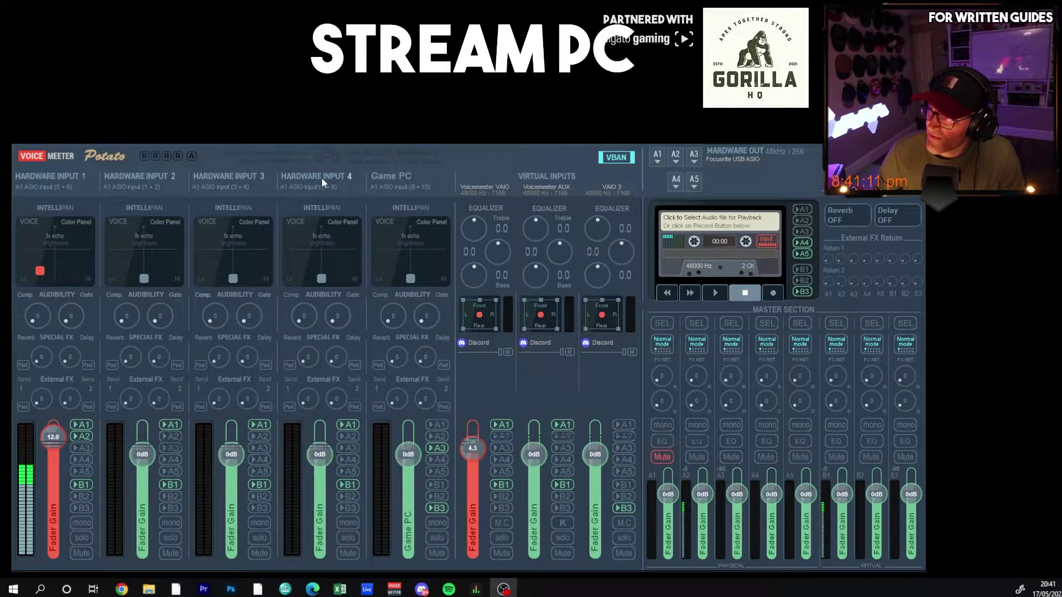
- View the list of input devices available for Hardware Input 2, leaving its selection as it is
click(145, 187)
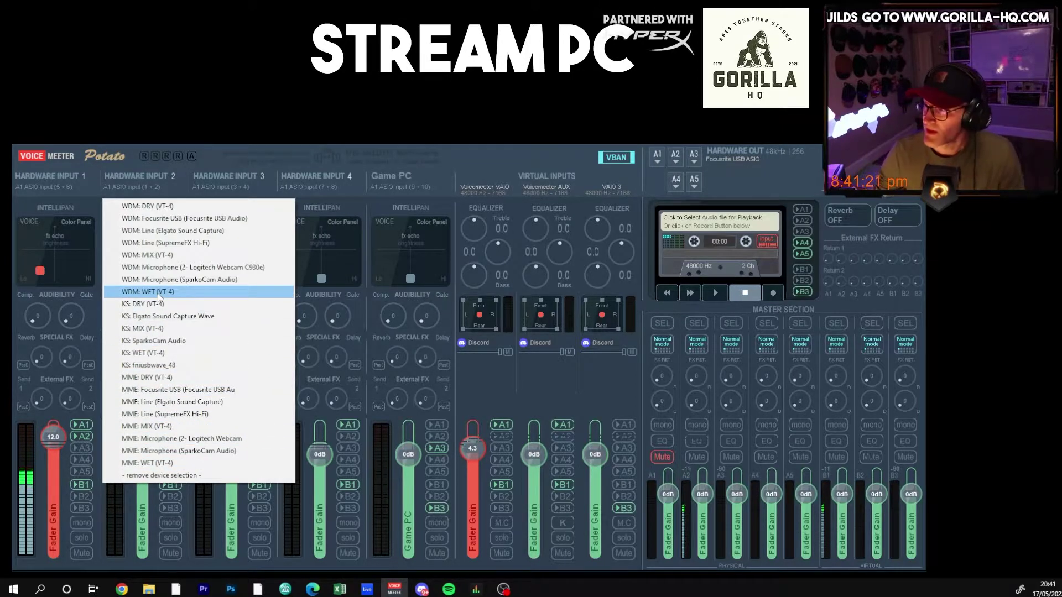
click(123, 178)
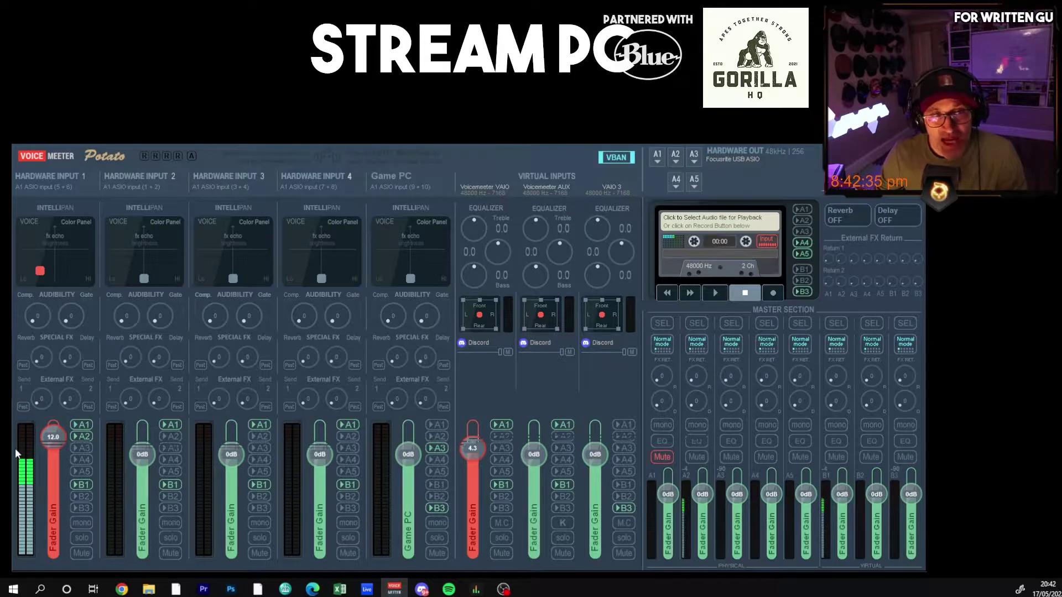
- Open the VBAN network configuration, place its window clear of the input strips, and check Hardware Input 1's A2 routing
click(616, 156)
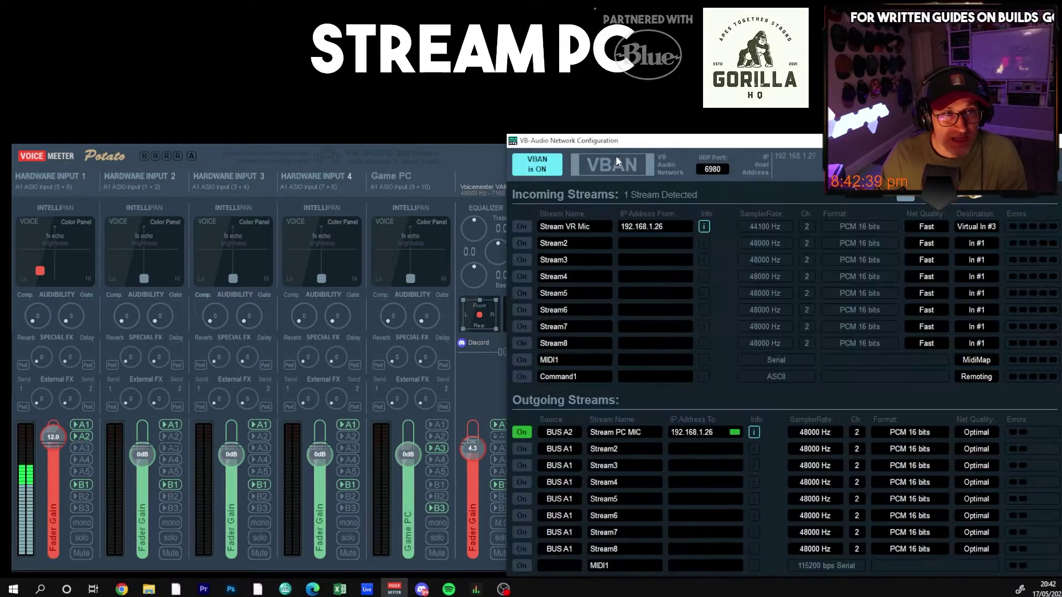
drag(608, 146, 166, 109)
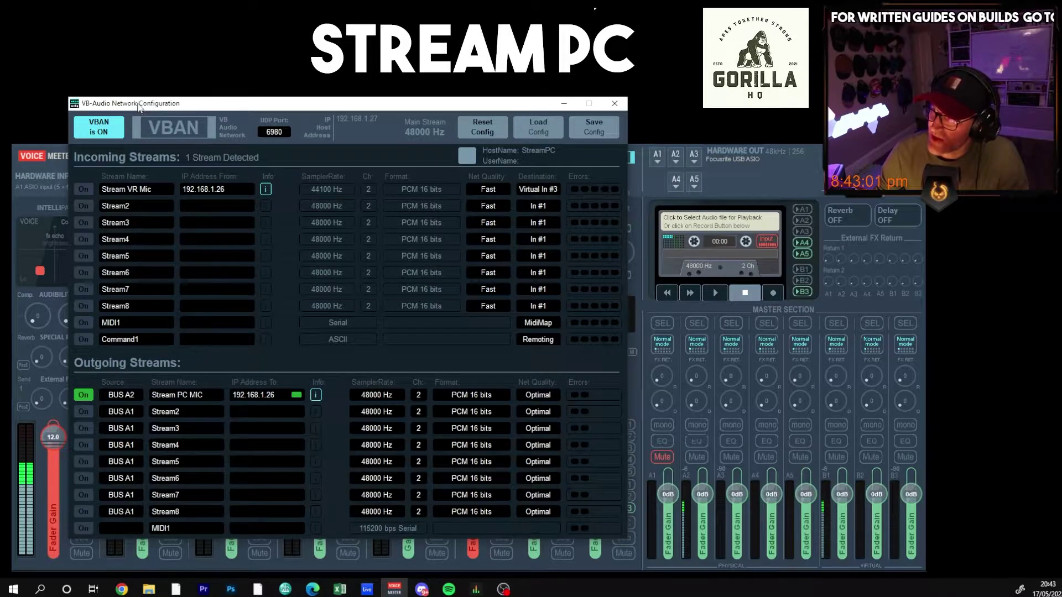
drag(137, 103, 314, 114)
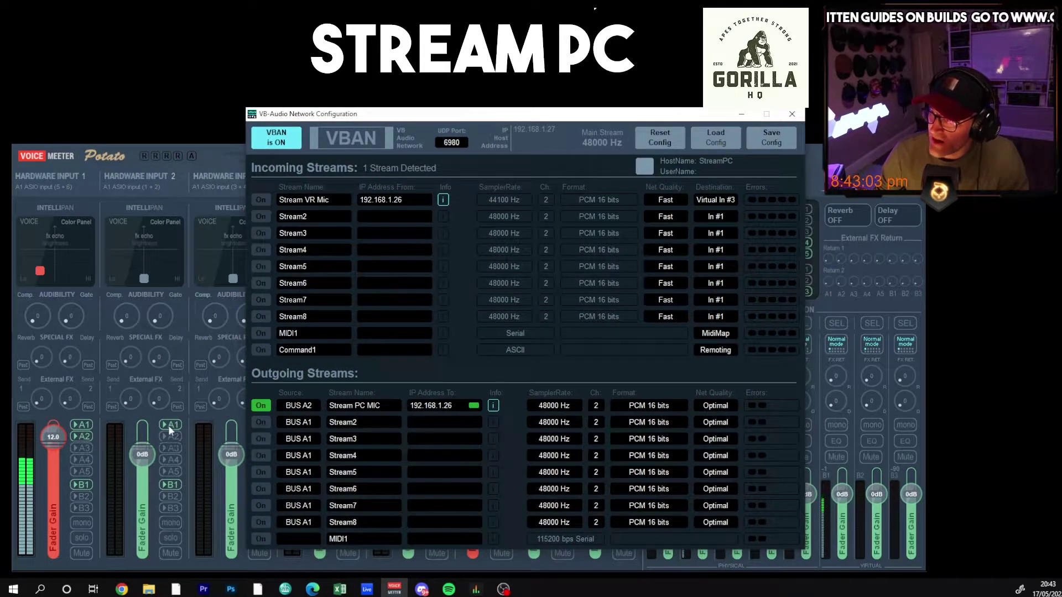
drag(357, 182, 773, 204)
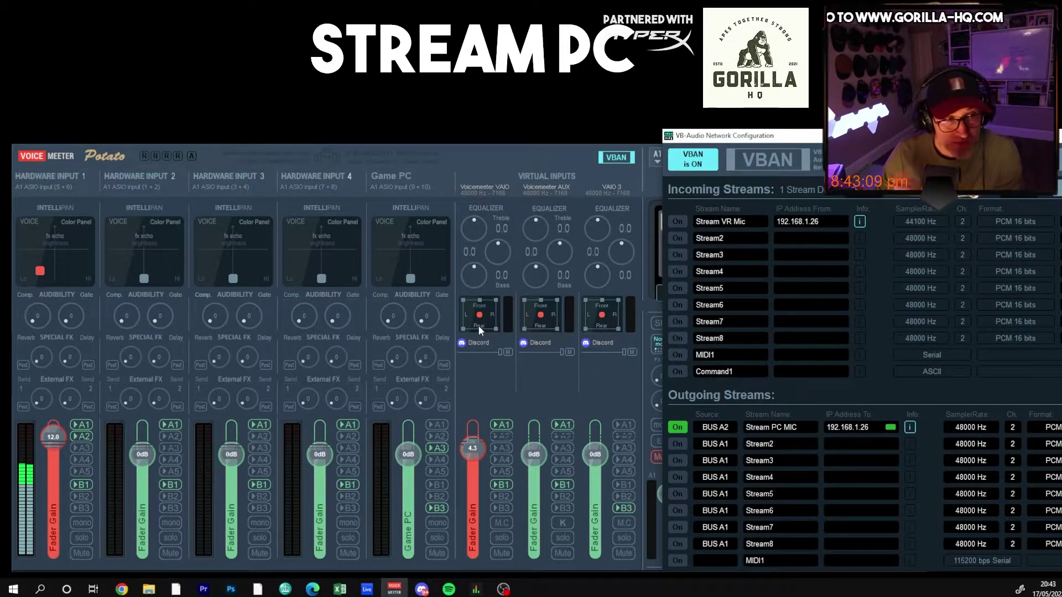
click(82, 437)
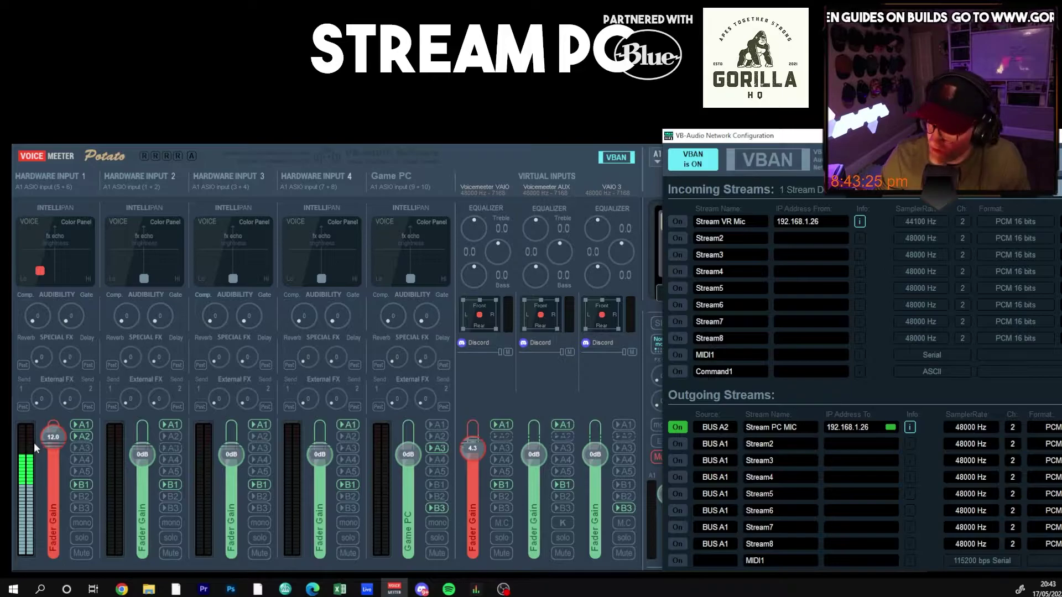
- Bring the VBAN configuration back over the mixer and switch the outgoing Stream PC MIC stream off and on again
drag(726, 136, 171, 101)
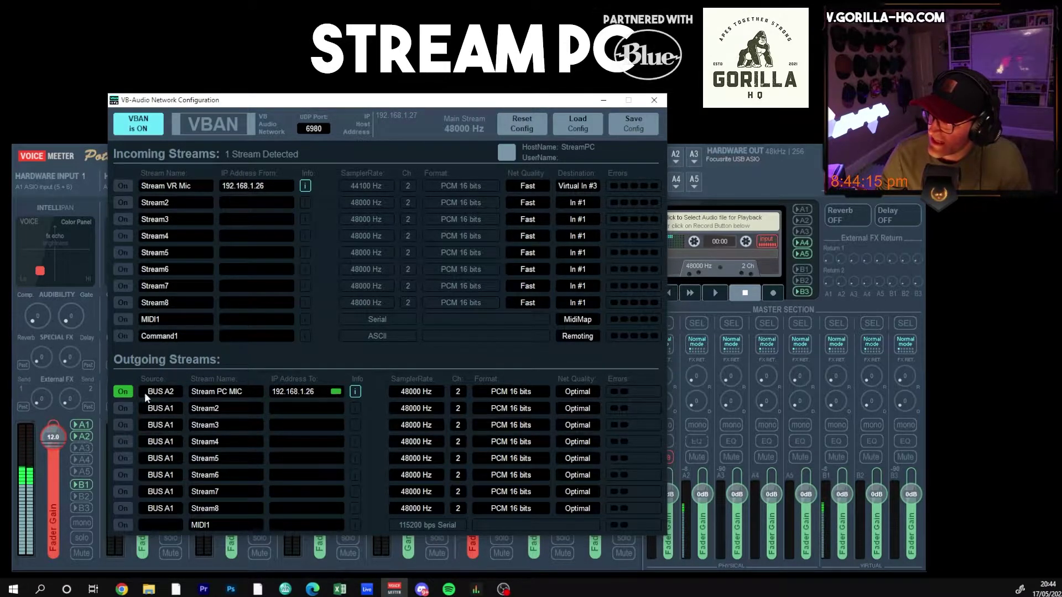
click(122, 392)
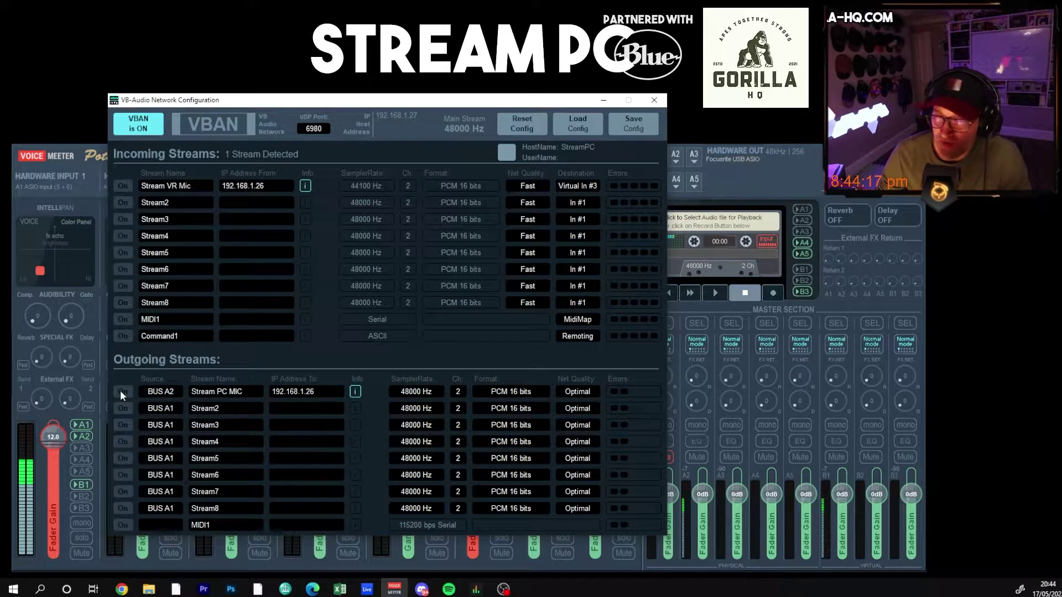
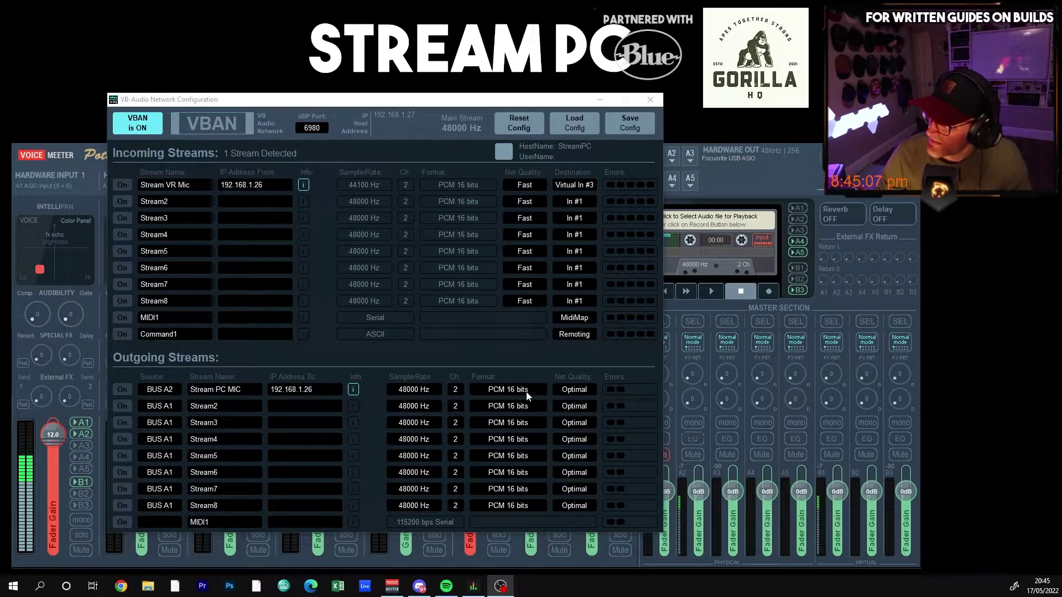
click(119, 389)
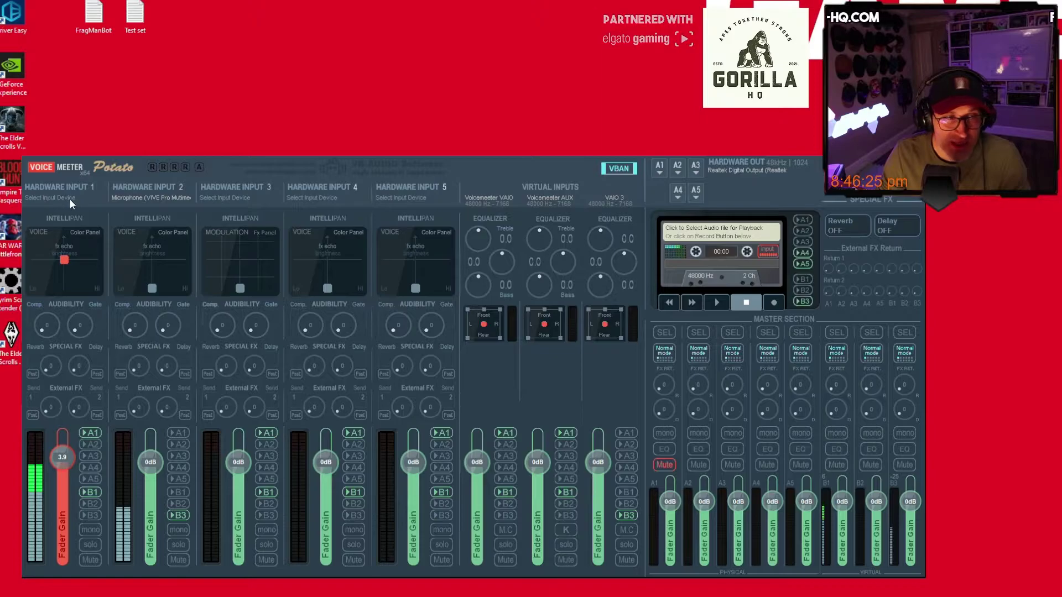
- Open the VBAN configuration on the game PC, bring its window into full view, and turn off the outgoing Stream VR Mic stream
click(623, 169)
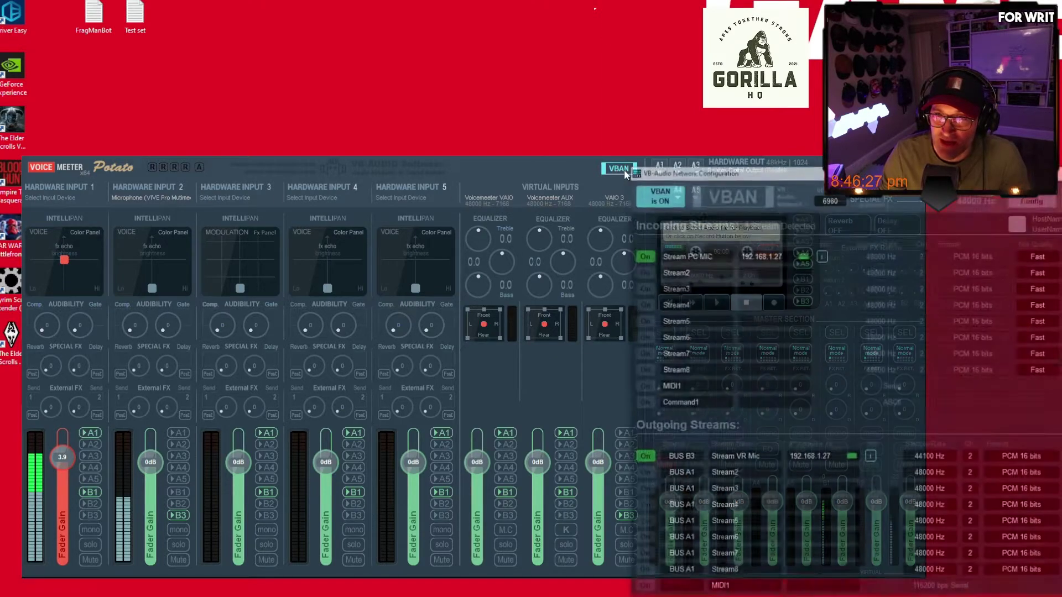
drag(697, 177, 348, 47)
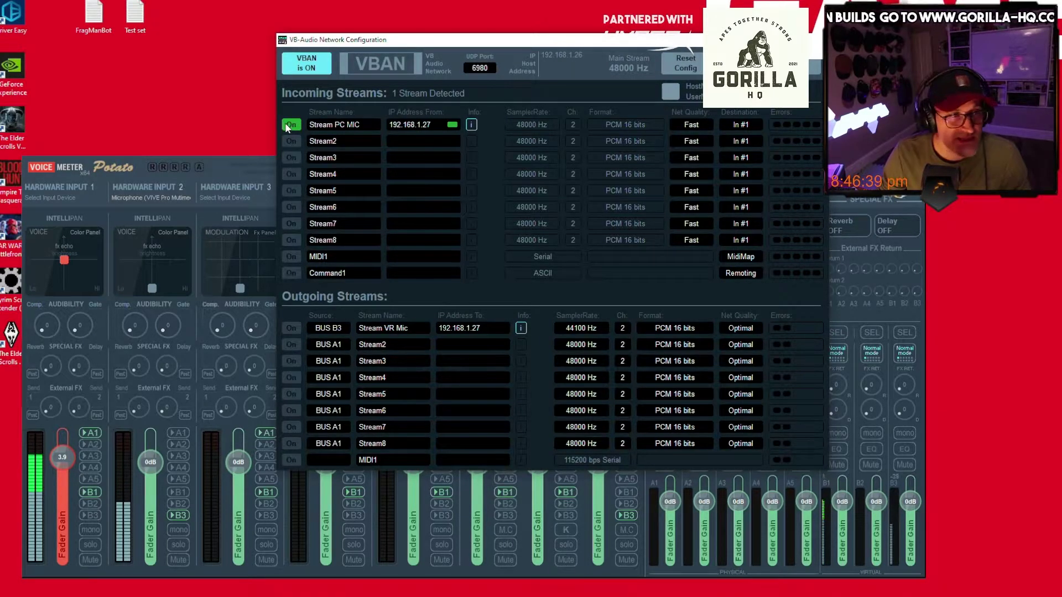
drag(469, 37, 319, 75)
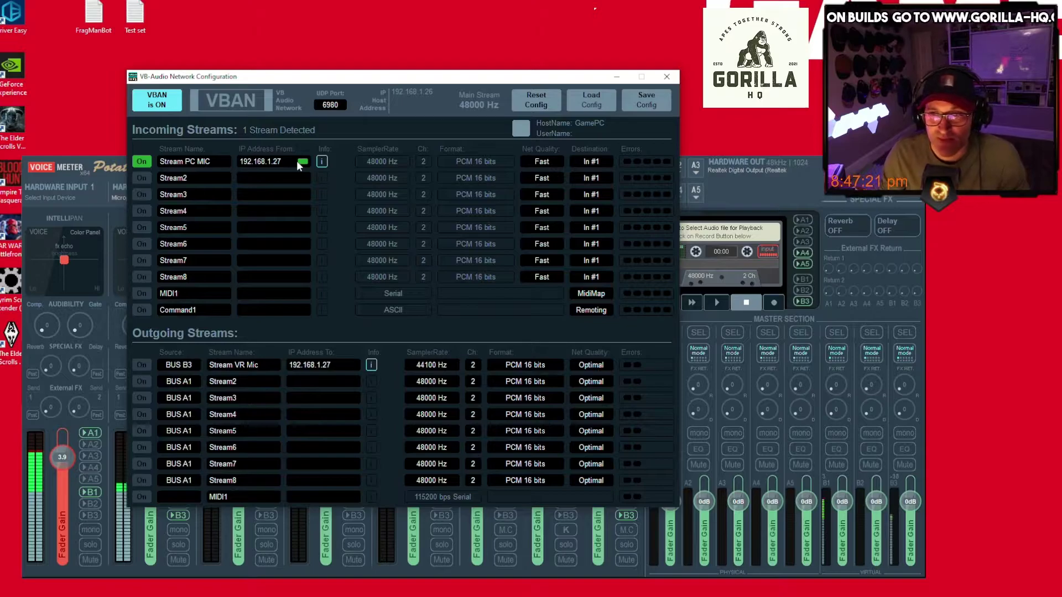
- Set the incoming Stream PC MIC destination to In #3 and move the VBAN window off the hardware input meters
click(592, 164)
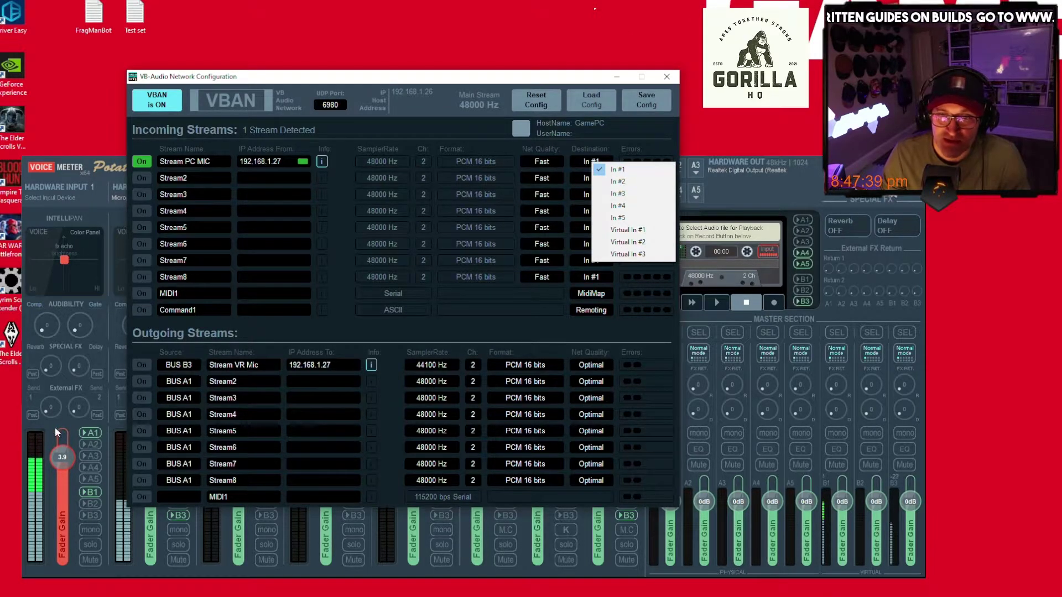
click(628, 194)
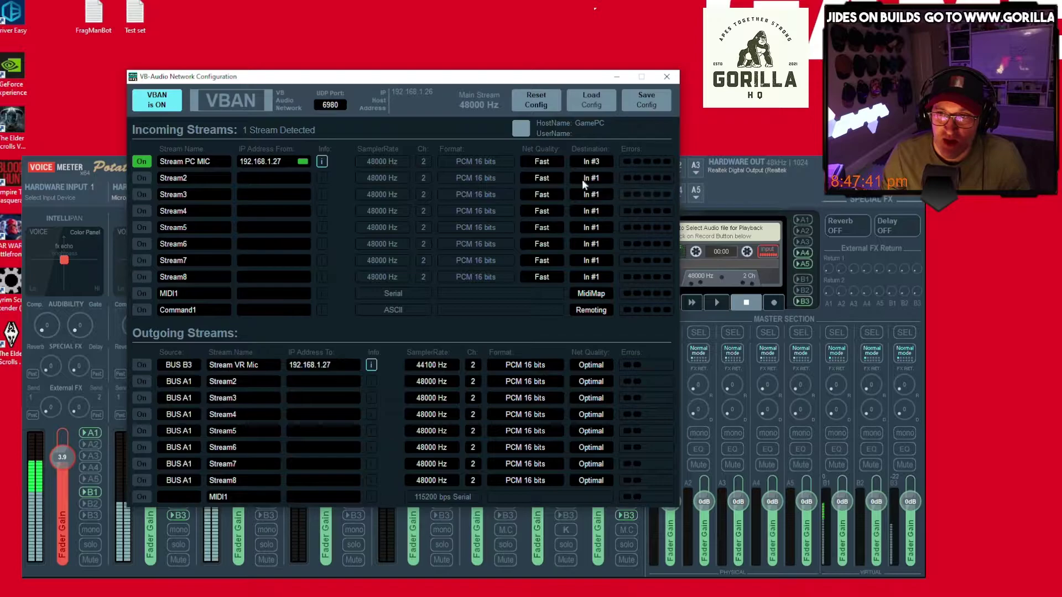
drag(387, 77, 824, 48)
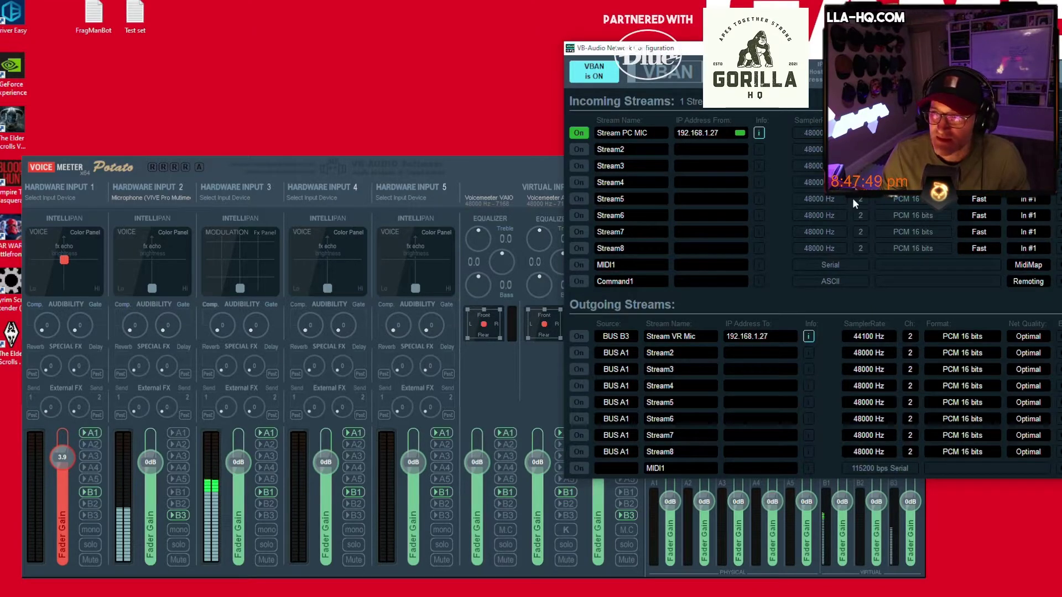
- Set the incoming Stream PC MIC destination to Virtual In #1 and move the VBAN window clear of the virtual inputs
drag(686, 79, 871, 72)
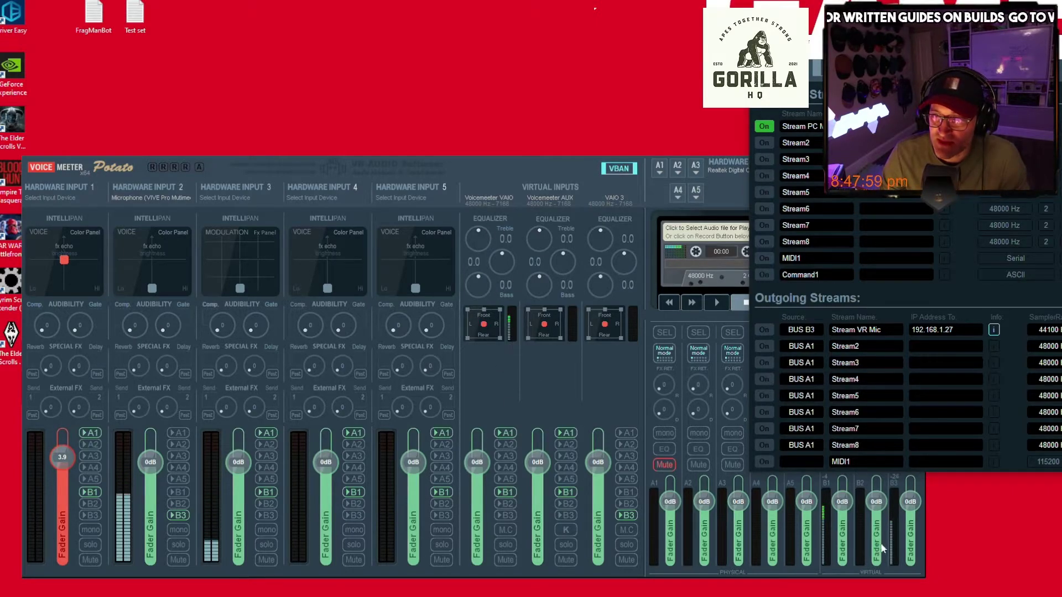
drag(896, 67, 980, 0)
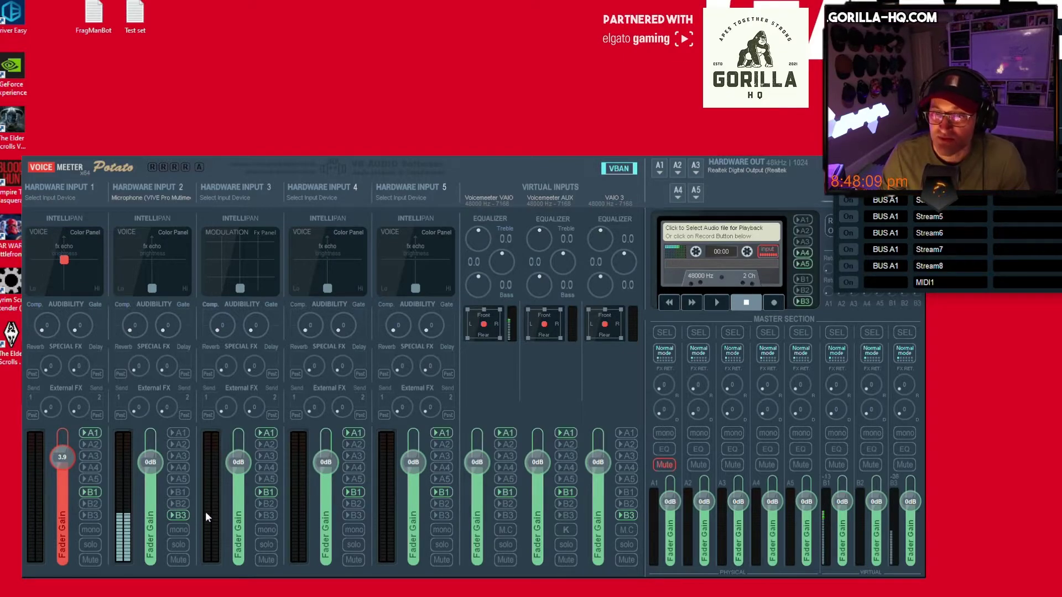
- Mute Hardware Input 2, review the incoming Stream PC MIC settings in the VBAN window, and move that window aside
click(177, 560)
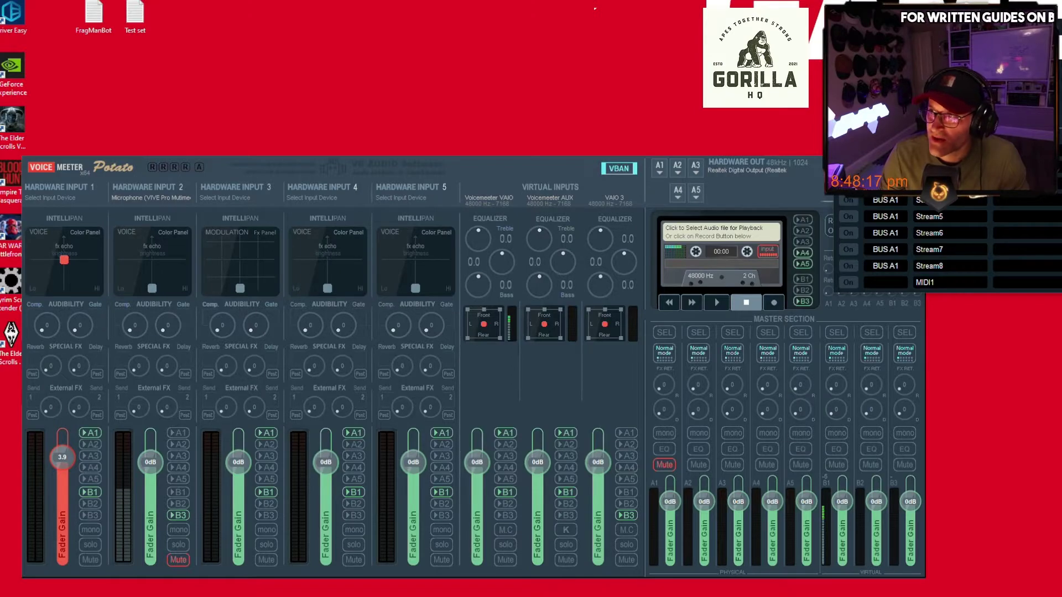
drag(913, 290, 109, 386)
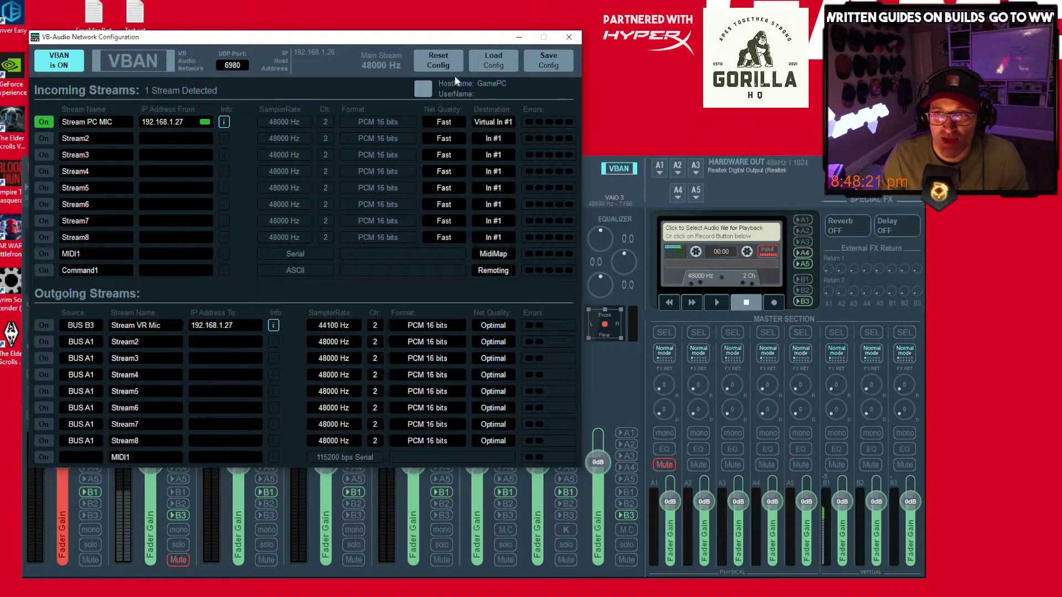
drag(336, 37, 875, 49)
drag(676, 48, 1050, 147)
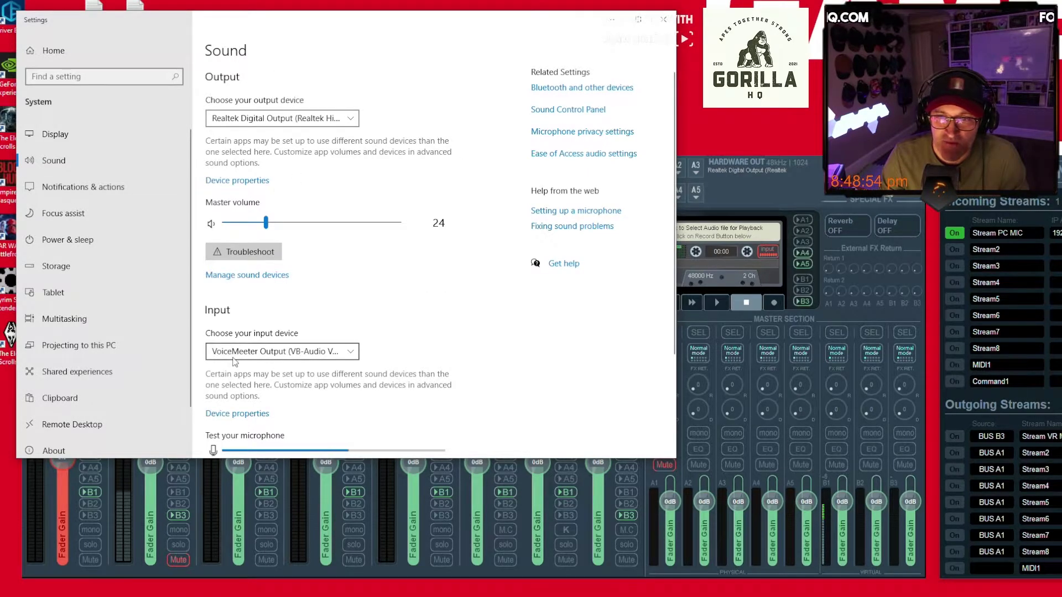
- Choose VoiceMeeter Output (VB-Audio VoiceMeeter VAIO) as the Windows sound input device, check the microphone test level, and close Settings
click(352, 354)
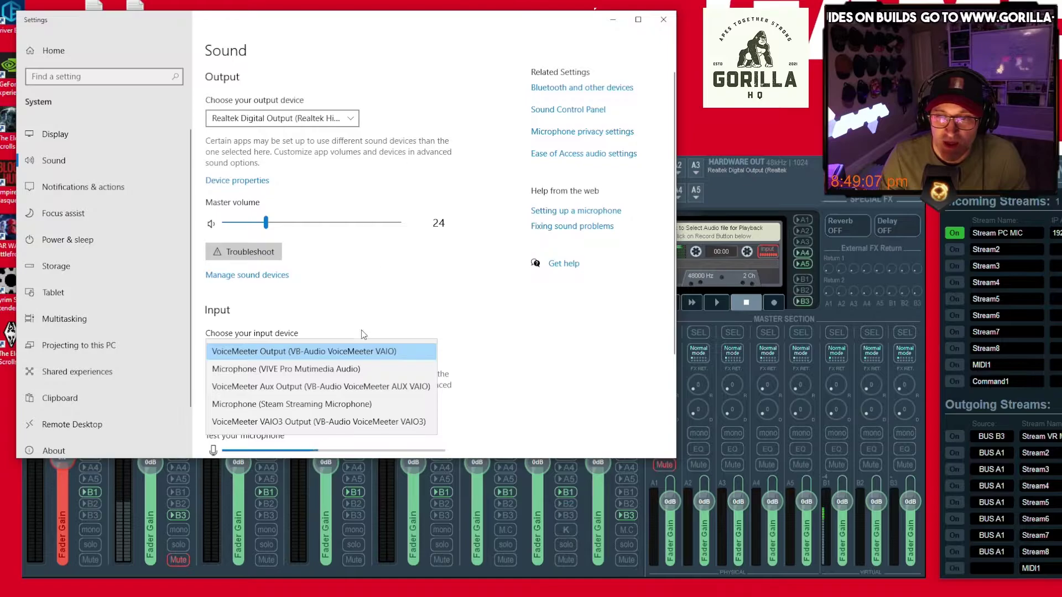
click(340, 356)
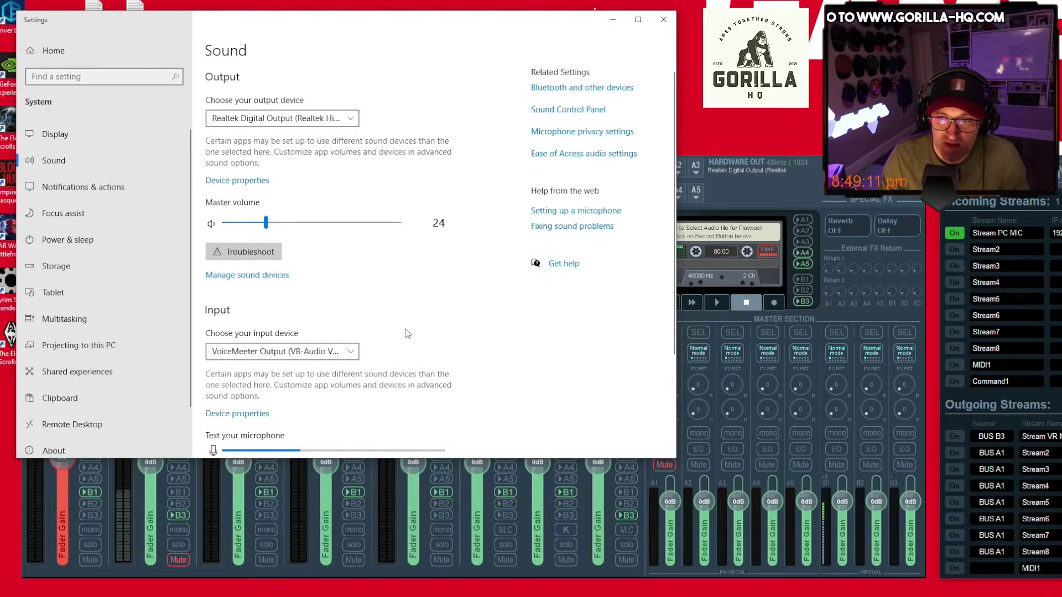
scroll(387, 343, down, 1)
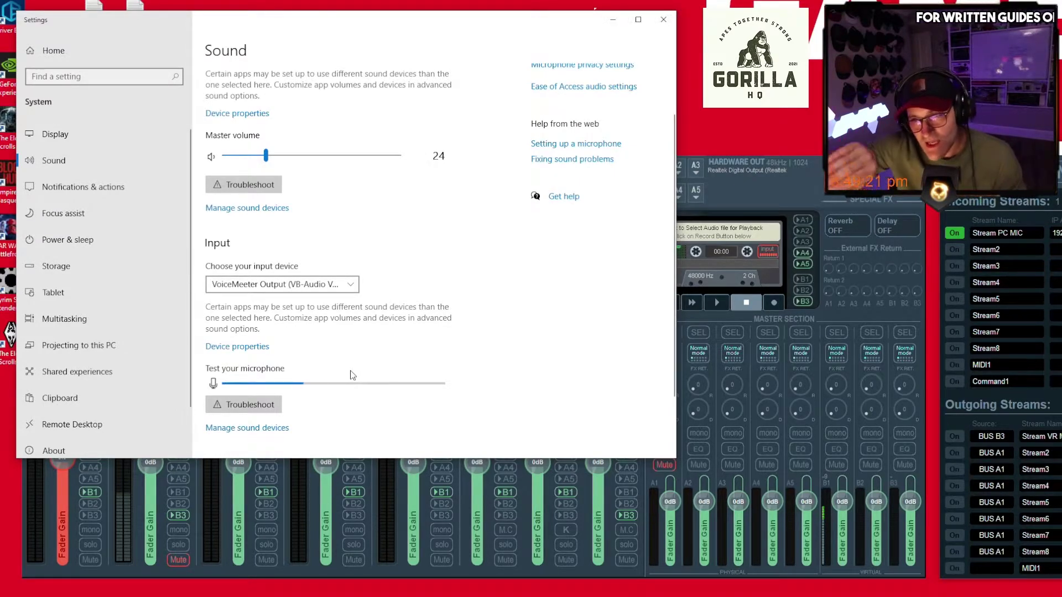
click(663, 20)
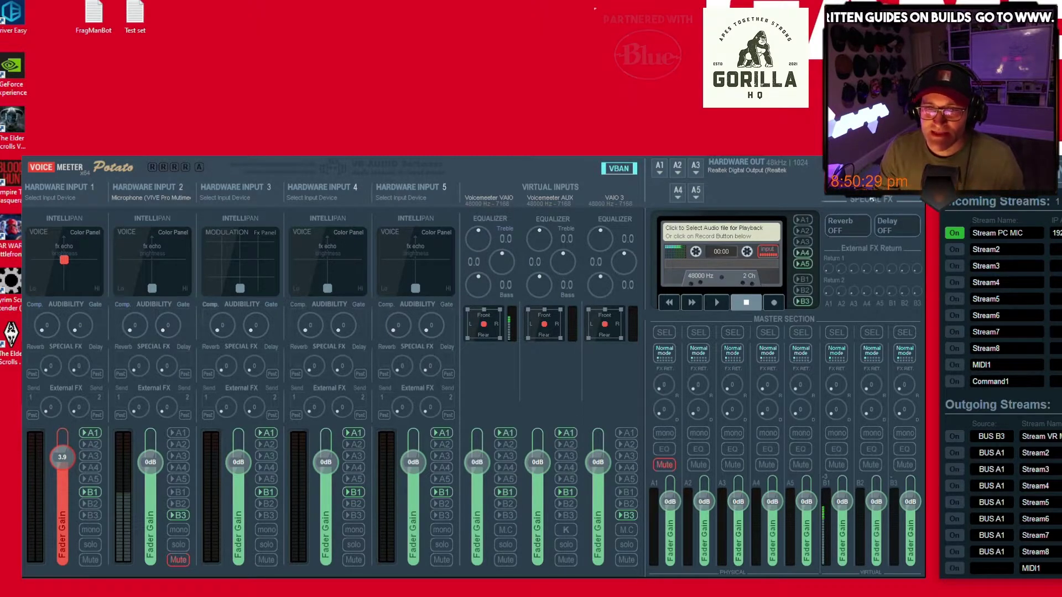
- Unmute Hardware Input 2 and select the MME VIVE Pro microphone as its input device
click(176, 560)
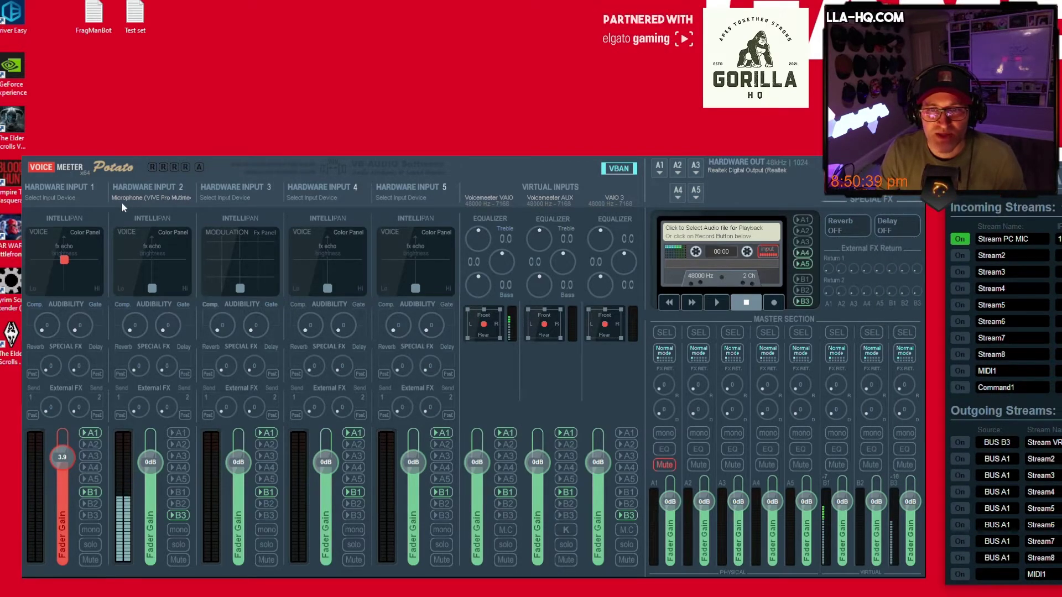
click(155, 190)
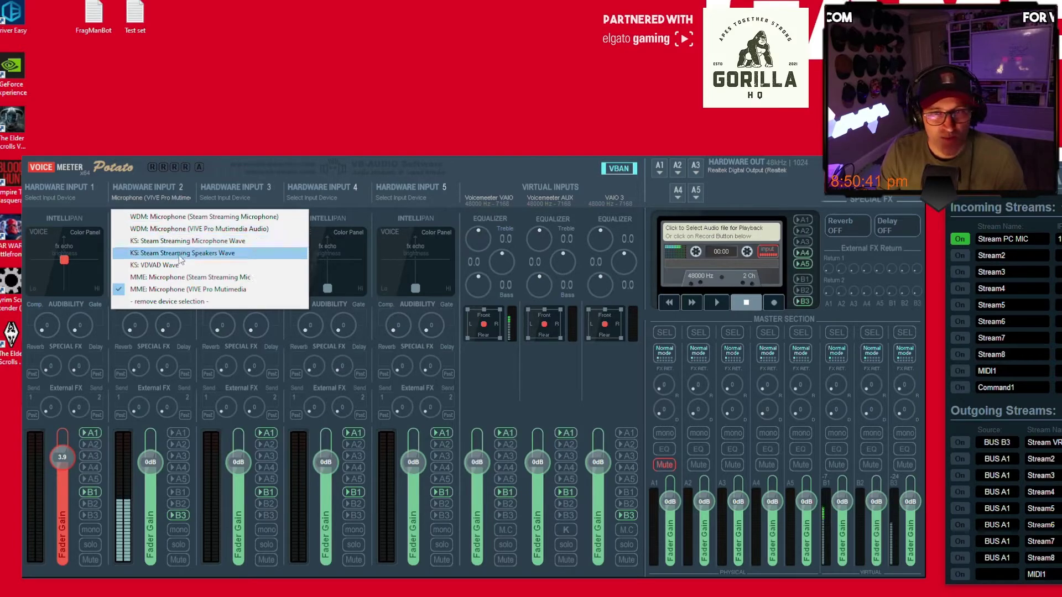
click(235, 289)
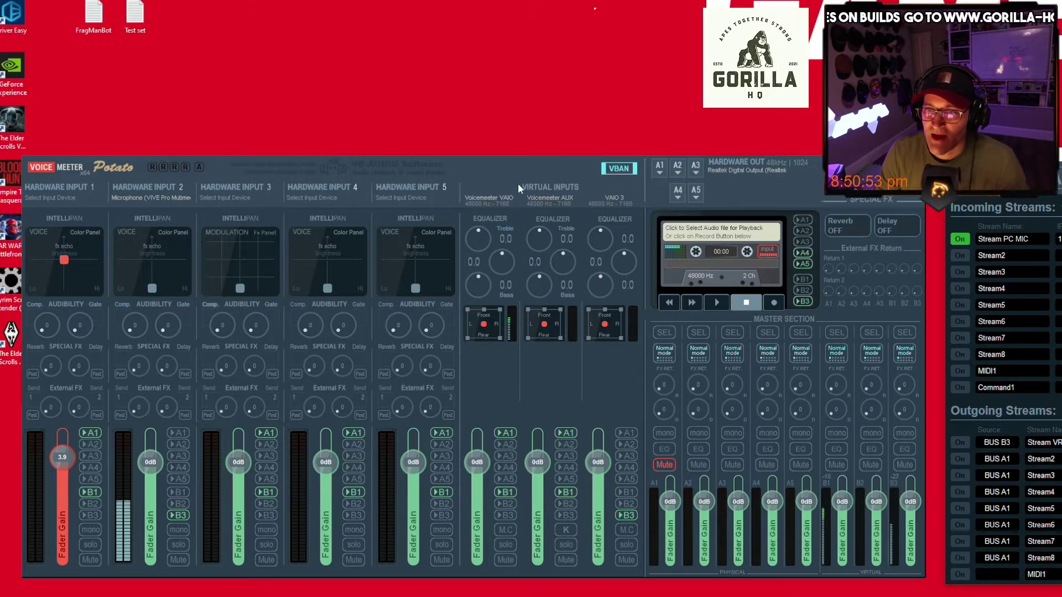
- Turn on the outgoing Stream VR Mic stream from BUS B3 to 192.168.1.27 in the VBAN configuration, keeping Hardware Input 2 in view
click(618, 168)
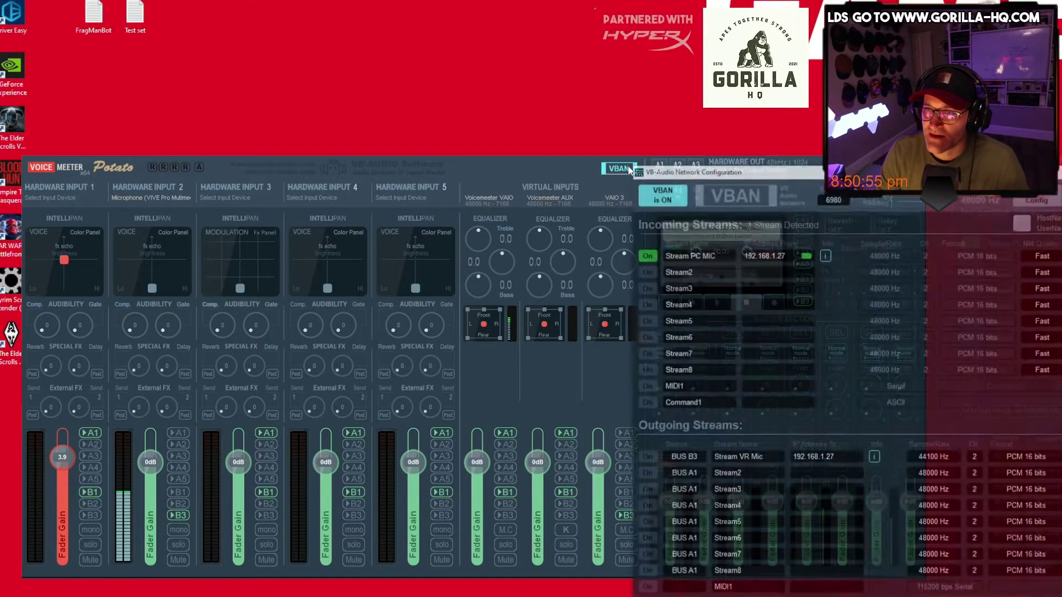
drag(735, 148, 172, 87)
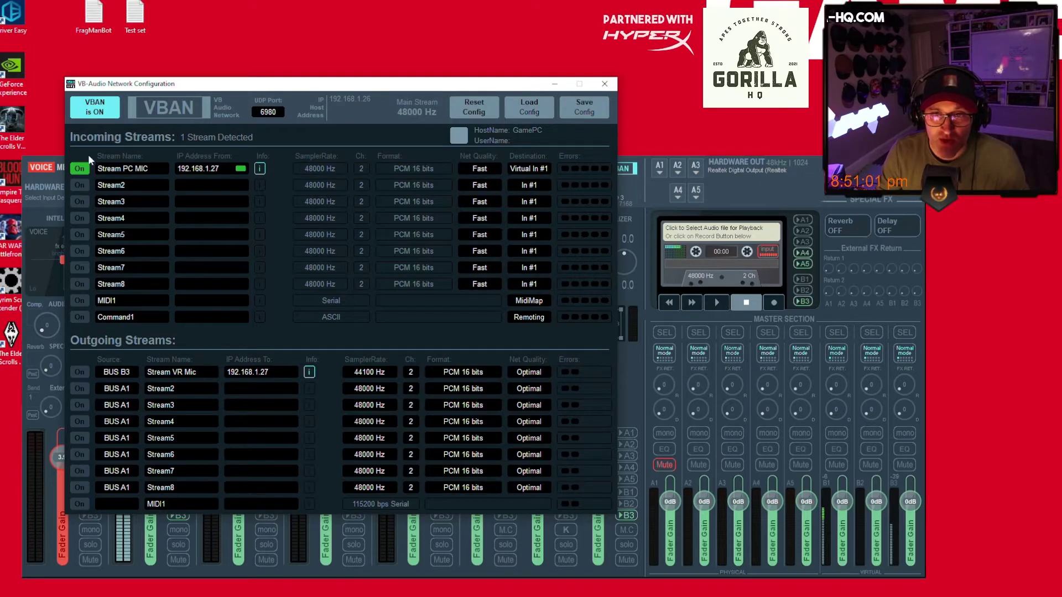
click(78, 371)
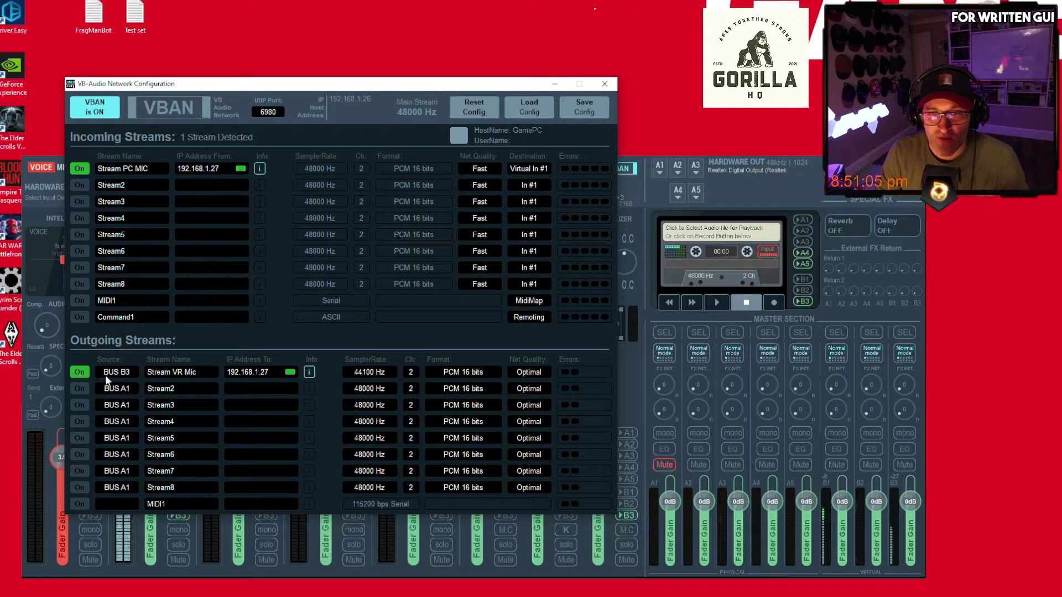
drag(181, 94, 435, 117)
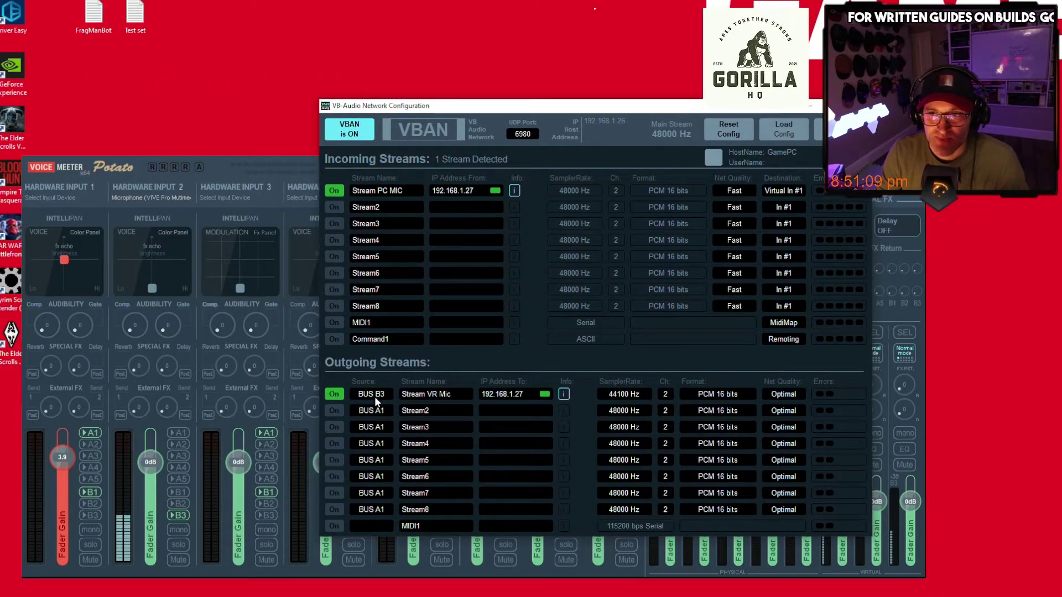
- Try routing Hardware Input 2 to B2 instead of B3, and restore its B3 routing
click(178, 515)
click(178, 503)
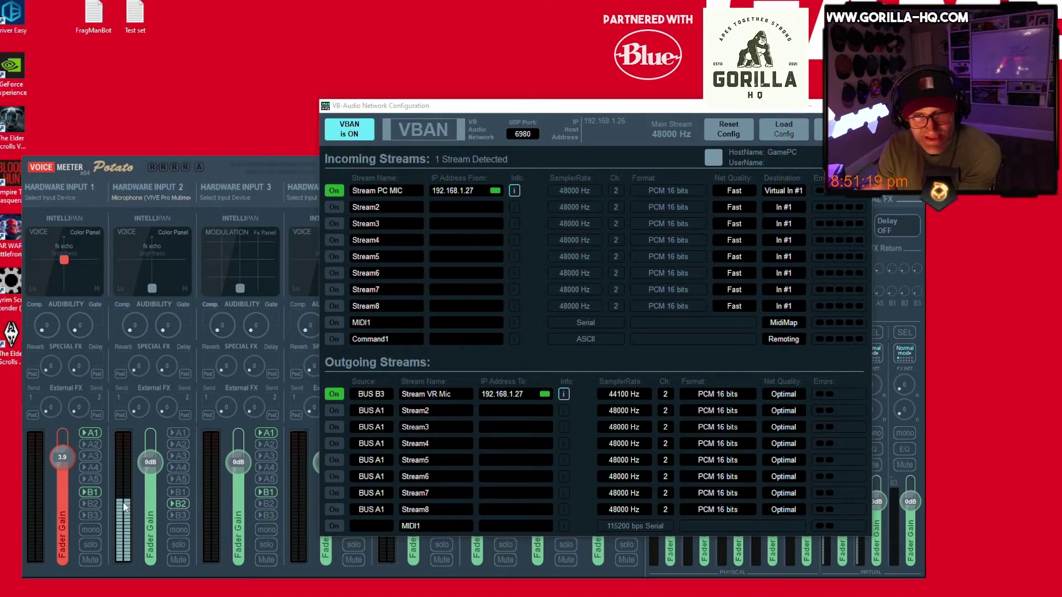
click(180, 517)
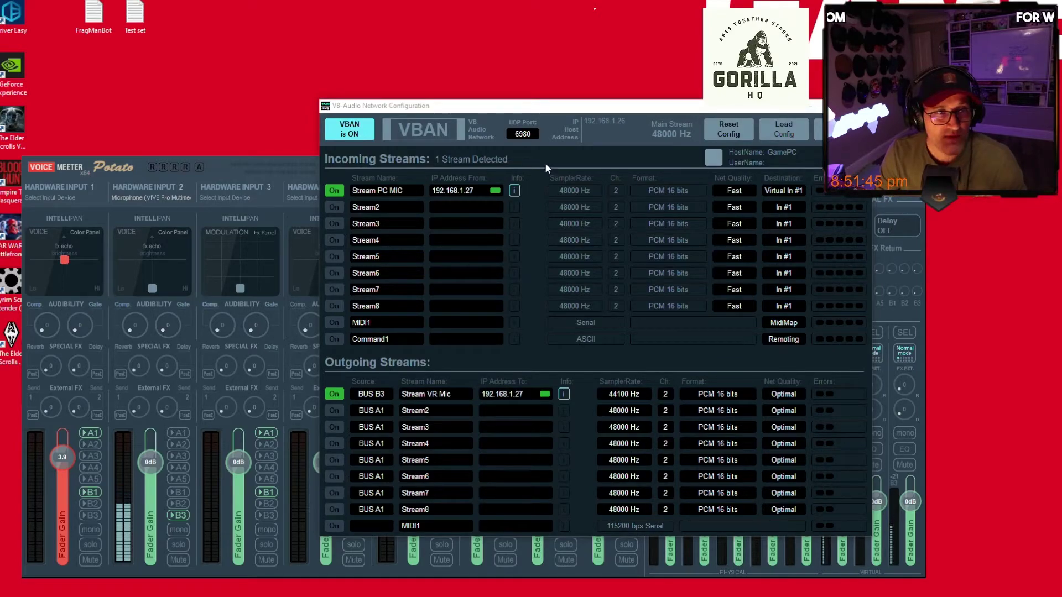
- Open the VBAN configuration on the stream PC and confirm Stream VR MIC as the first incoming stream's name
drag(540, 115, 396, 108)
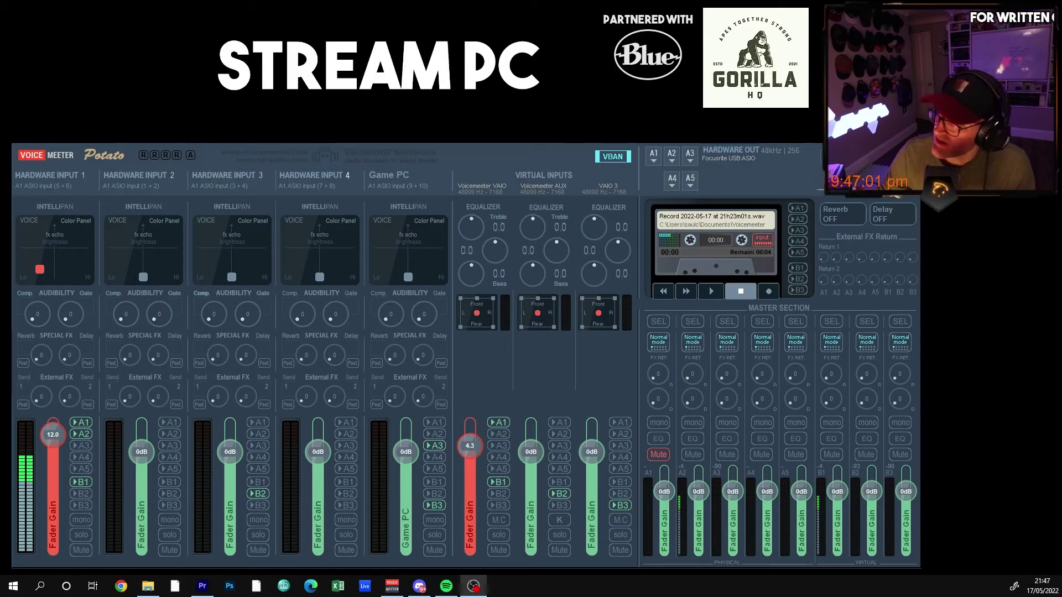
click(613, 157)
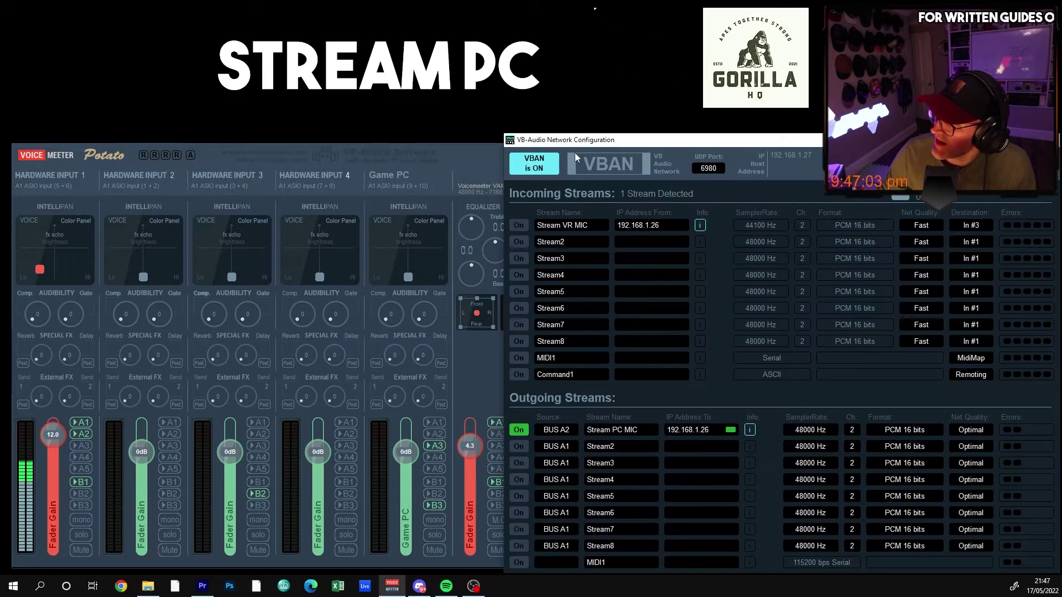
drag(591, 142, 207, 122)
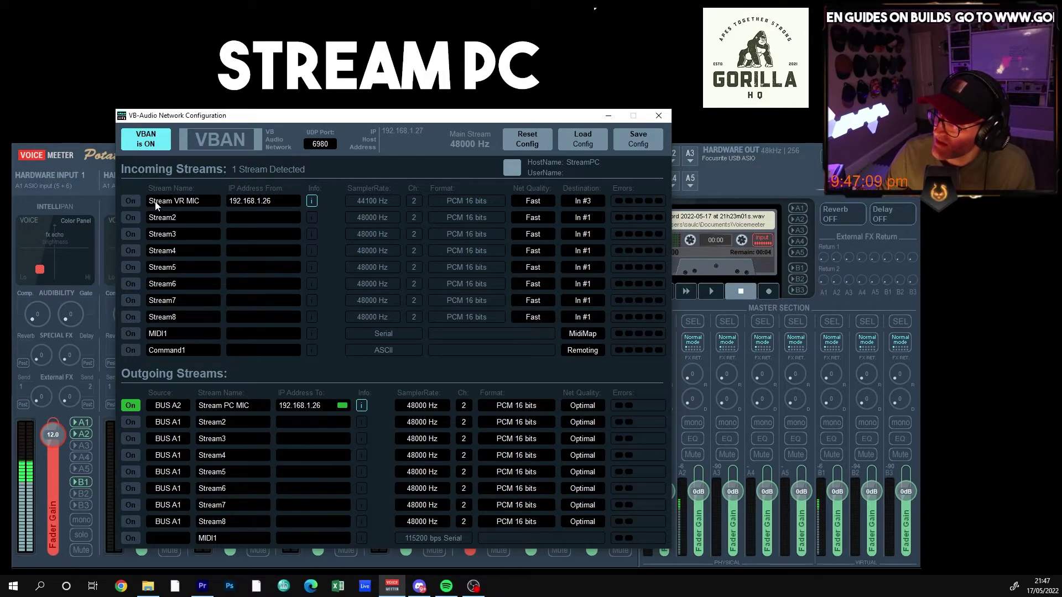
double_click(204, 201)
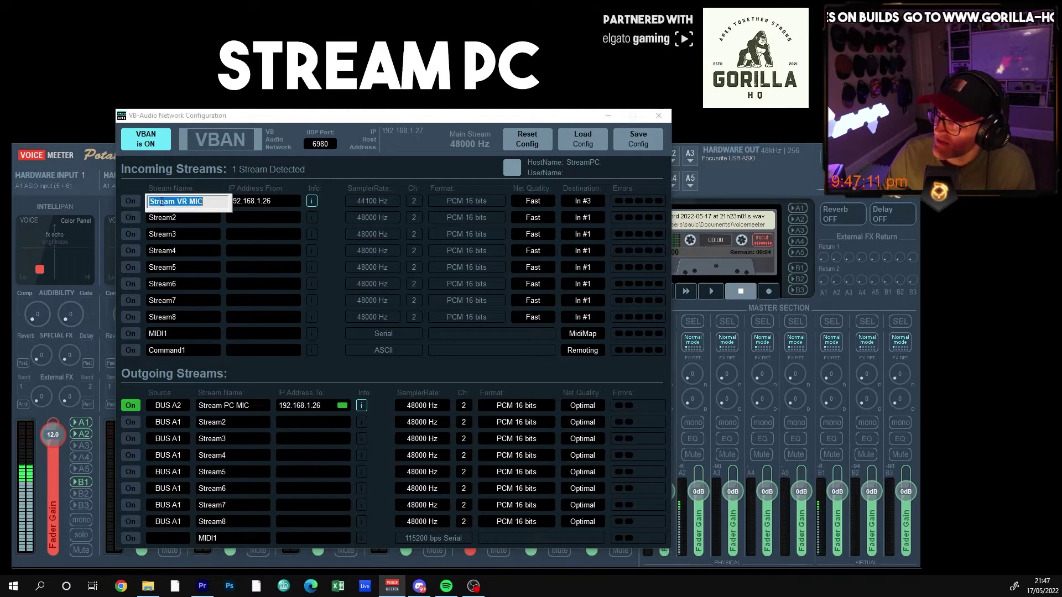
click(216, 202)
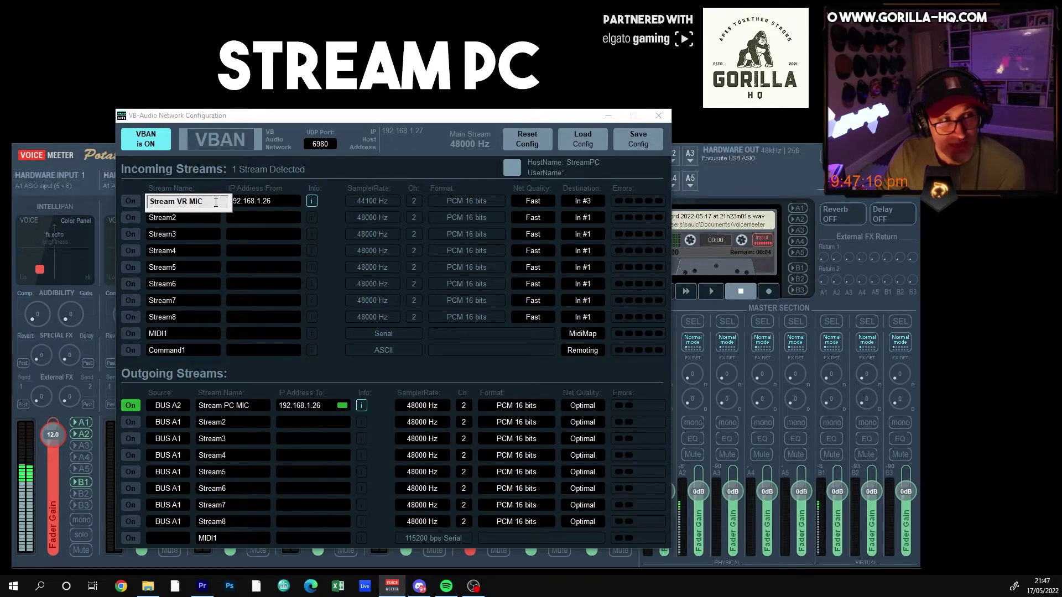
key(Return)
- Set the incoming Stream VR MIC stream's source IP address to 192.168.1.26 and its destination to In #3
double_click(278, 201)
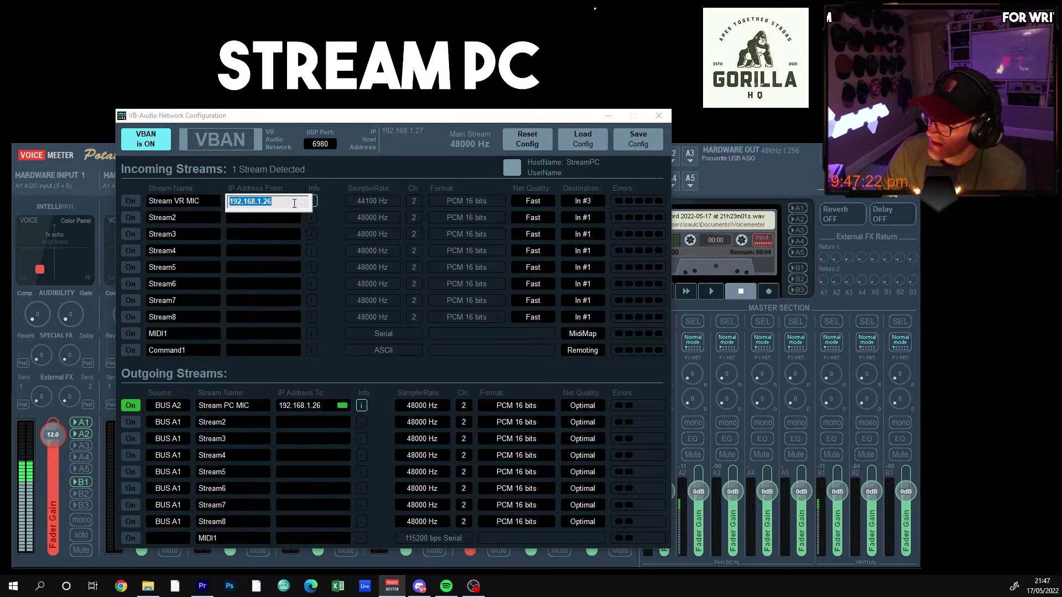
key(Return)
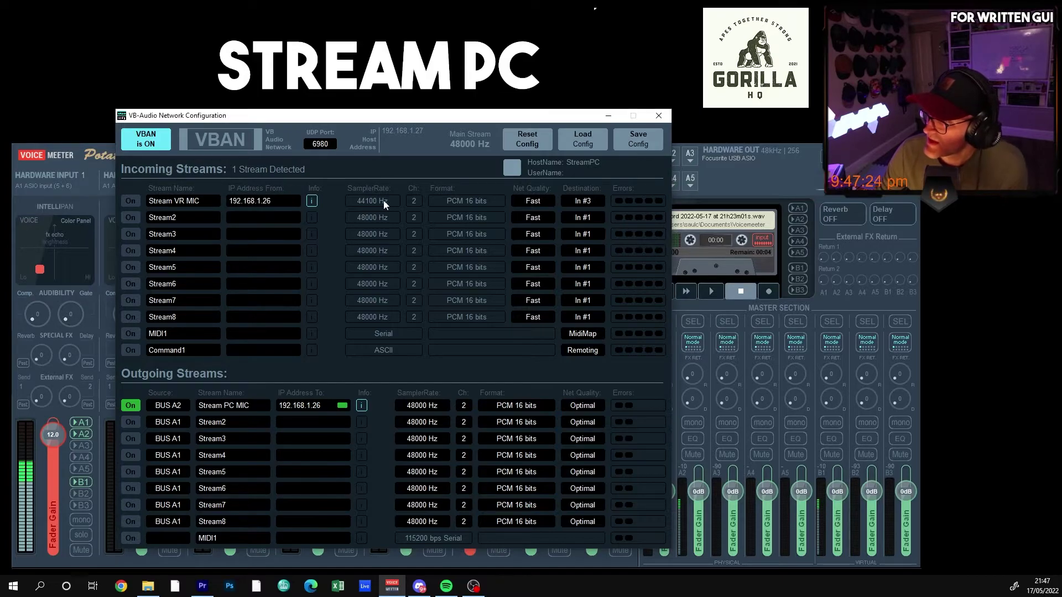
click(585, 204)
click(620, 232)
- Turn on the incoming Stream VR MIC stream and put the VBAN configuration away to reveal the Hardware Input 3 meter
drag(483, 115, 734, 101)
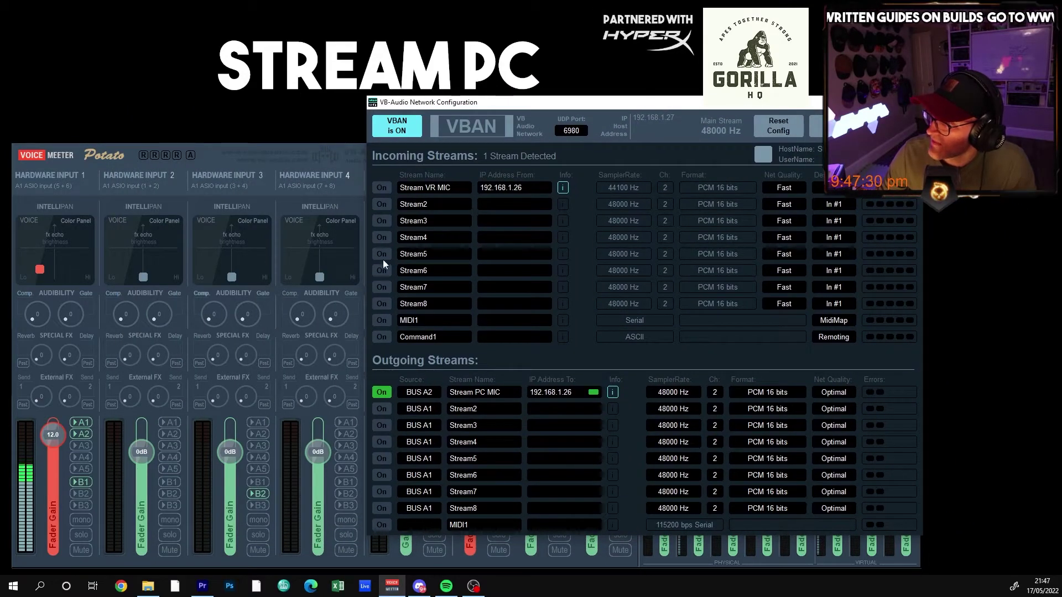
drag(399, 102, 292, 91)
click(203, 182)
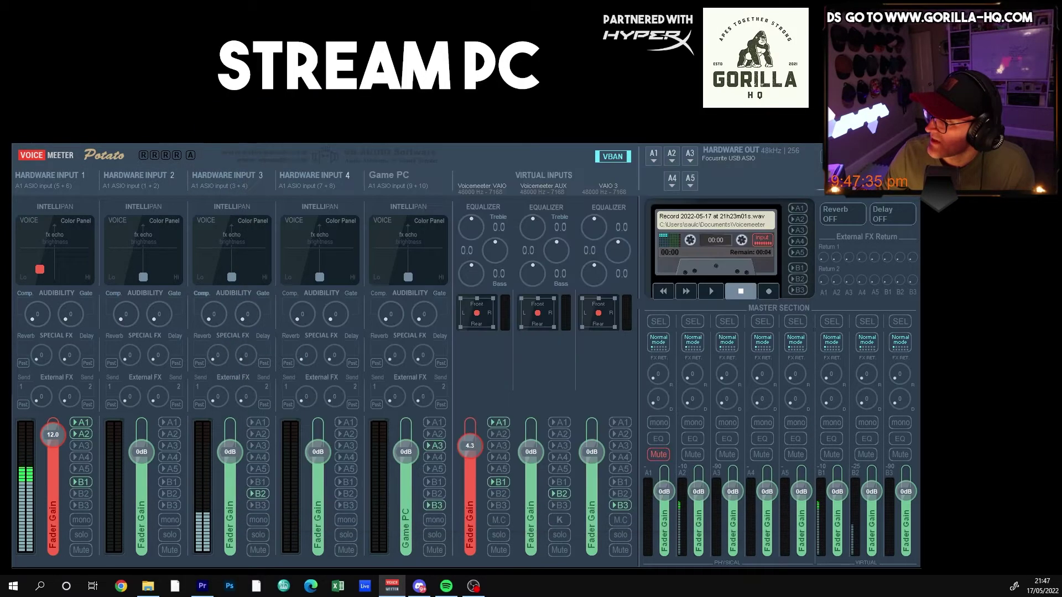
click(796, 90)
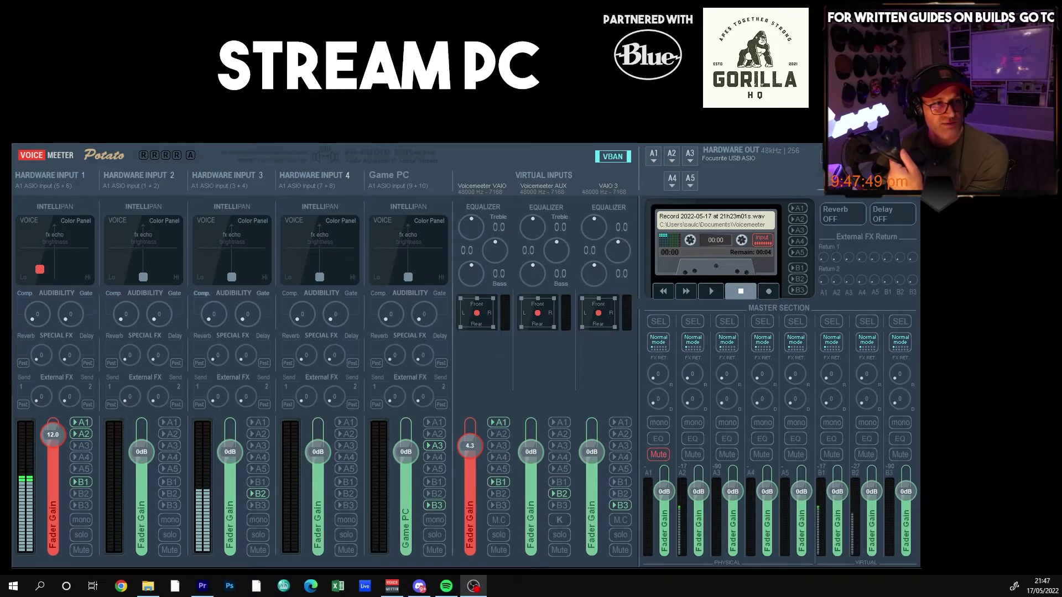
- Switch to OBS and mute the VR Audio source in the audio mixer, leaving Mic live
key(alt+Tab)
drag(332, 18, 421, 19)
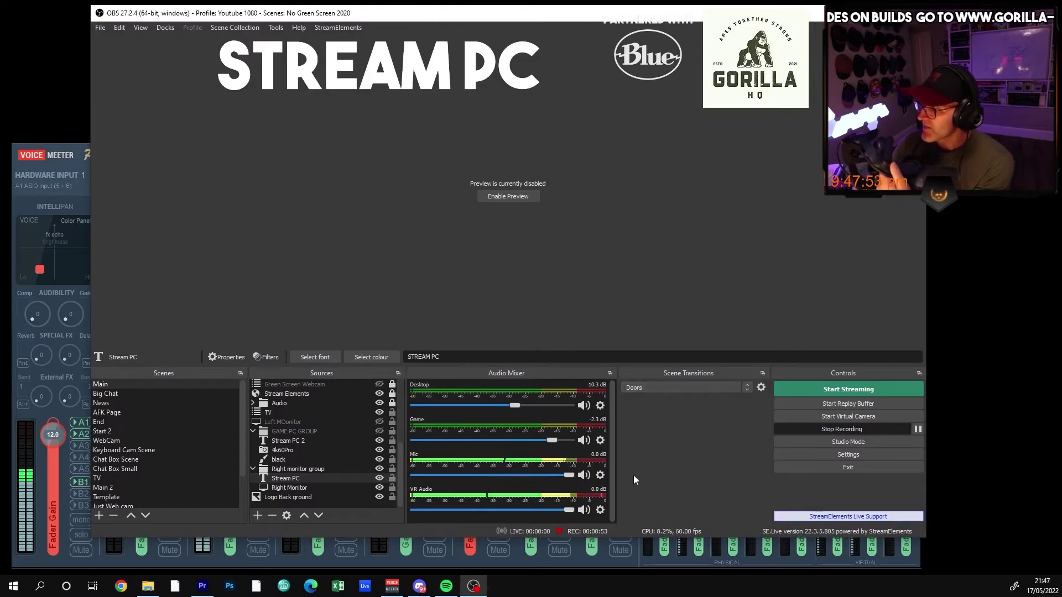
click(584, 510)
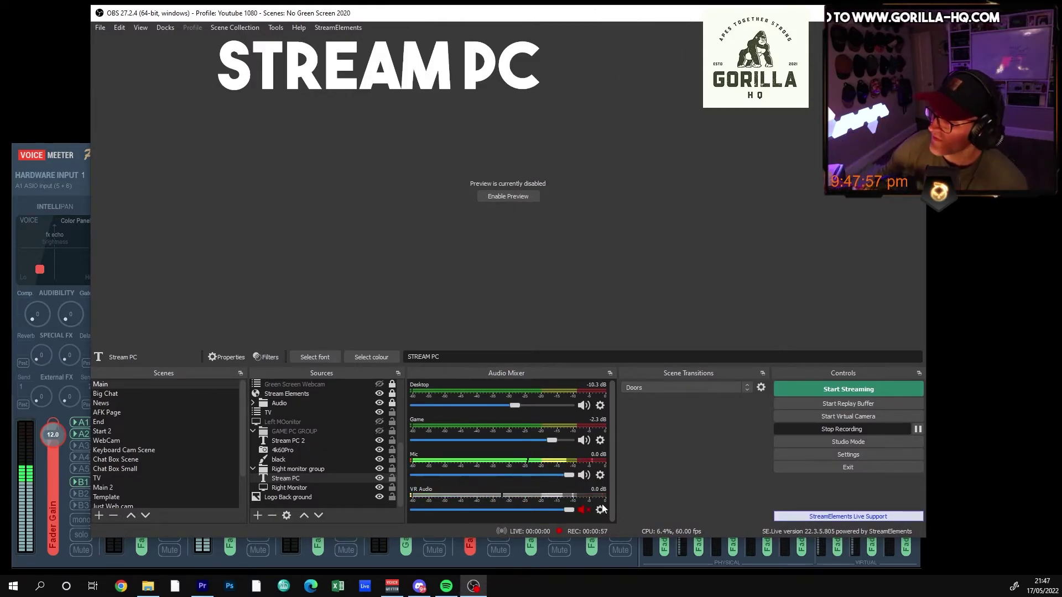
- Test the headset microphone by muting Mic and unmuting VR Audio, and swap both sources back to Mic live and VR Audio muted
click(584, 475)
click(584, 509)
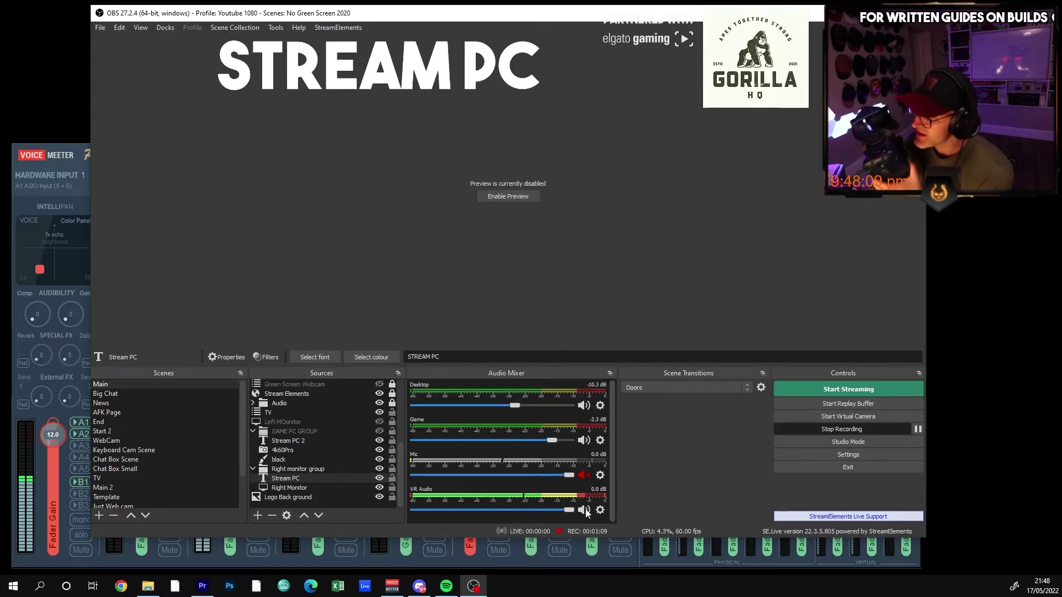
click(583, 510)
click(583, 475)
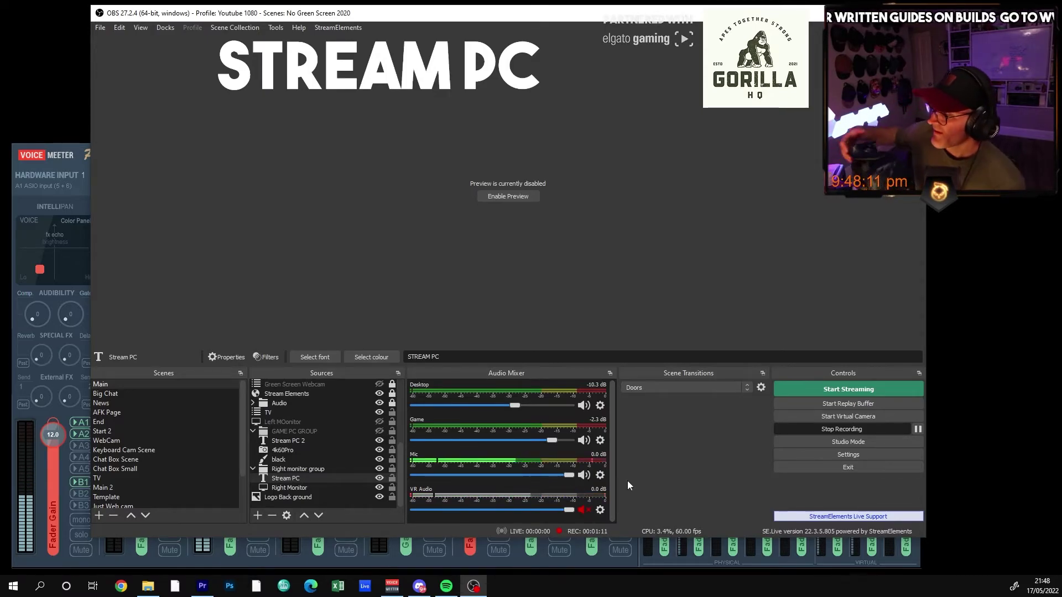